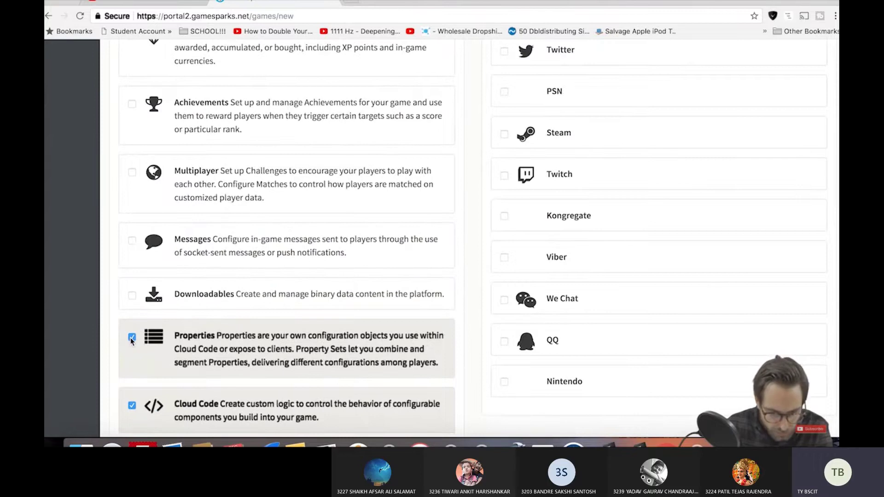
Step: Continue past the feature selection and create the game with the default primary region and geo restrictions
scroll(131, 337, "down", 2)
left_click(133, 289)
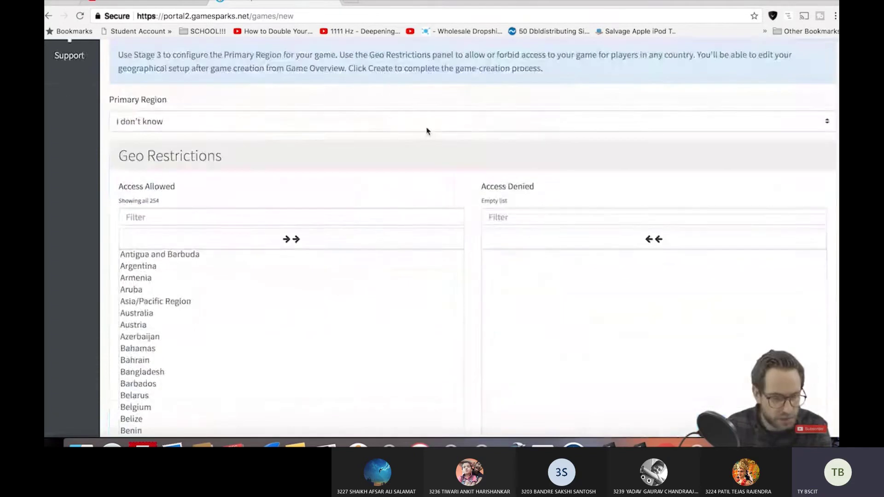
scroll(426, 132, "down", 3)
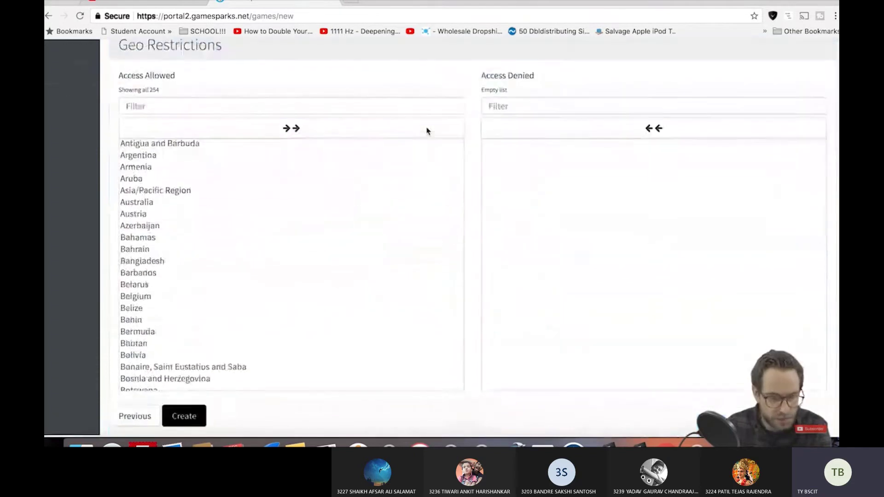
left_click(194, 420)
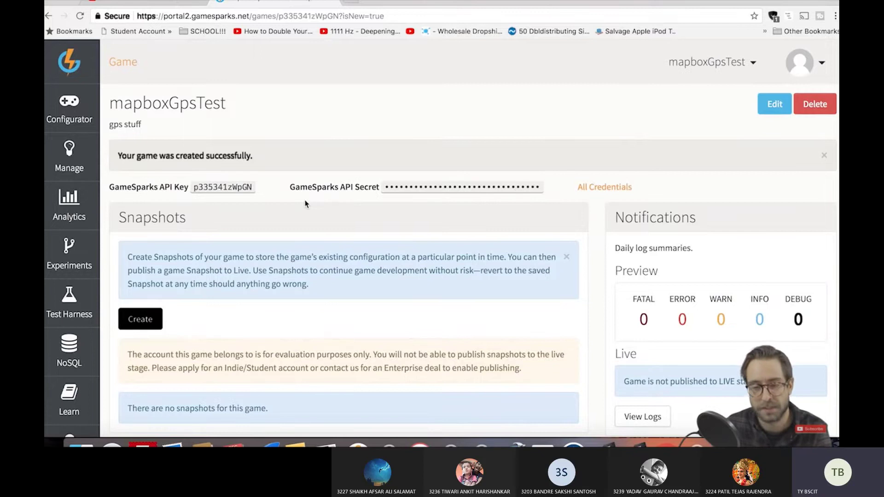
Step: Create a Runtime collection named GeoMessage in the NoSQL Explorer
left_click(85, 347)
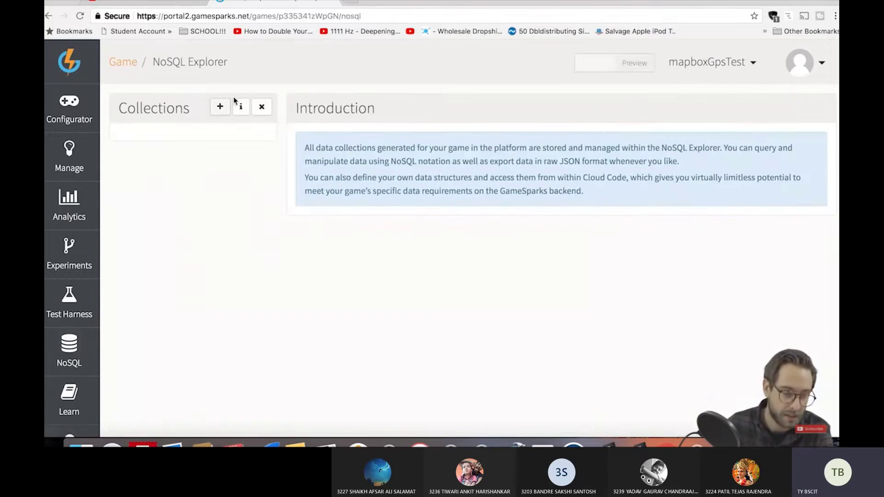
left_click(70, 351)
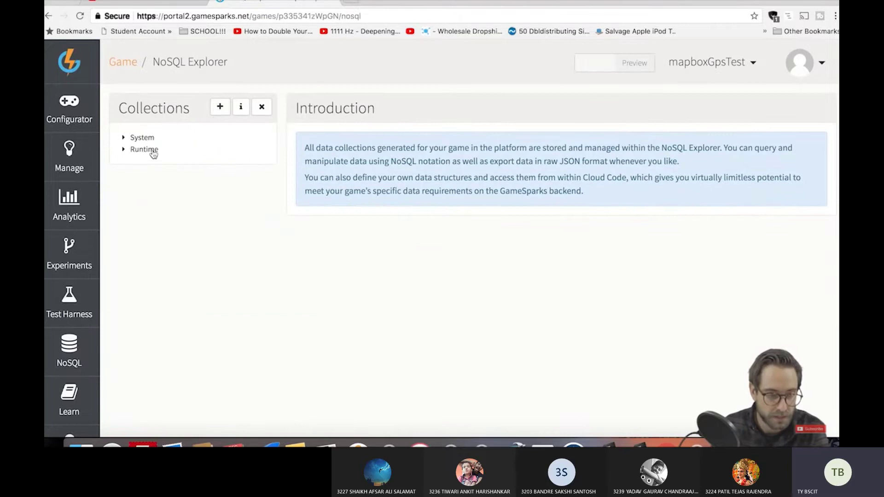
left_click(220, 108)
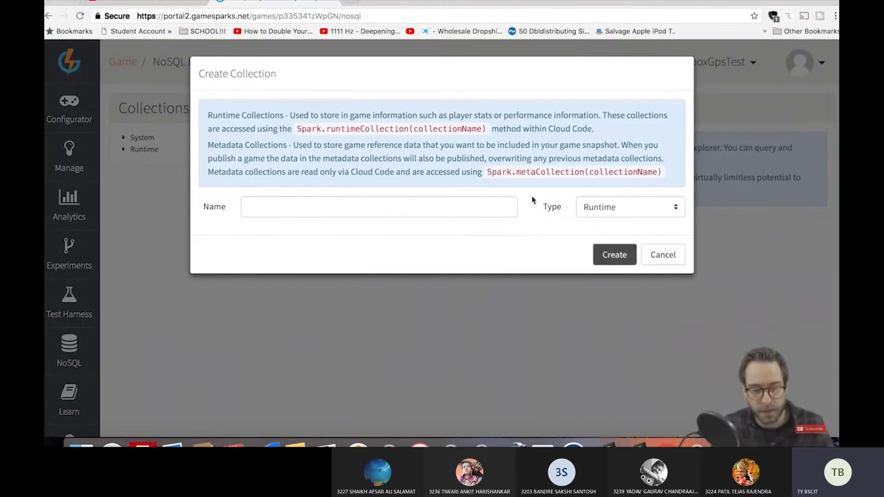
left_click(365, 203)
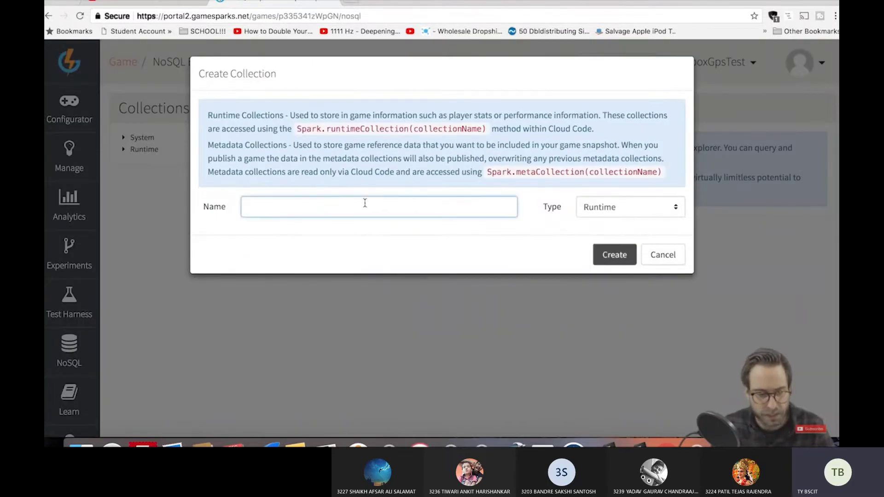
type("GeoMessage")
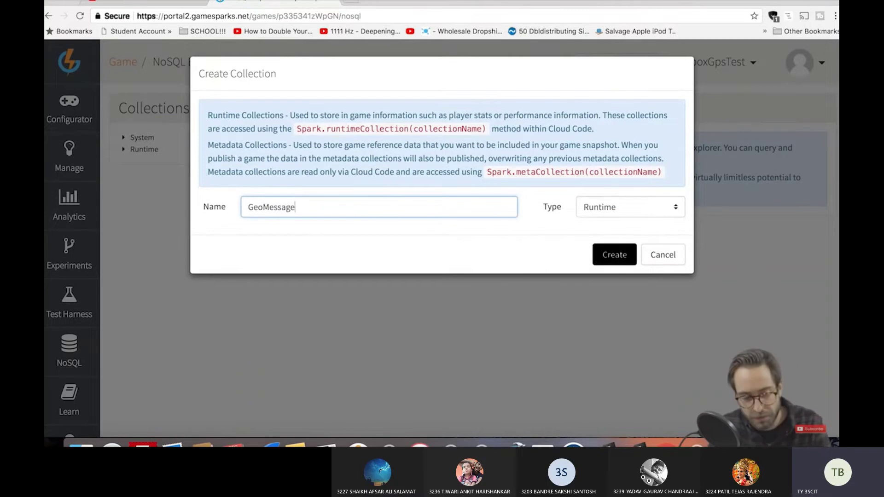
left_click(626, 253)
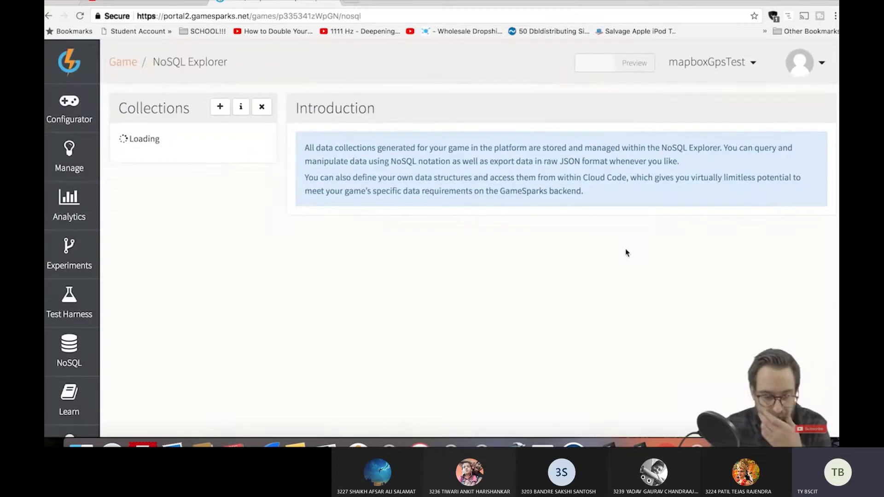
Step: Start a new event in the game's configuration and give it the short code LOAD_MESSAGE
mouse_move(61, 113)
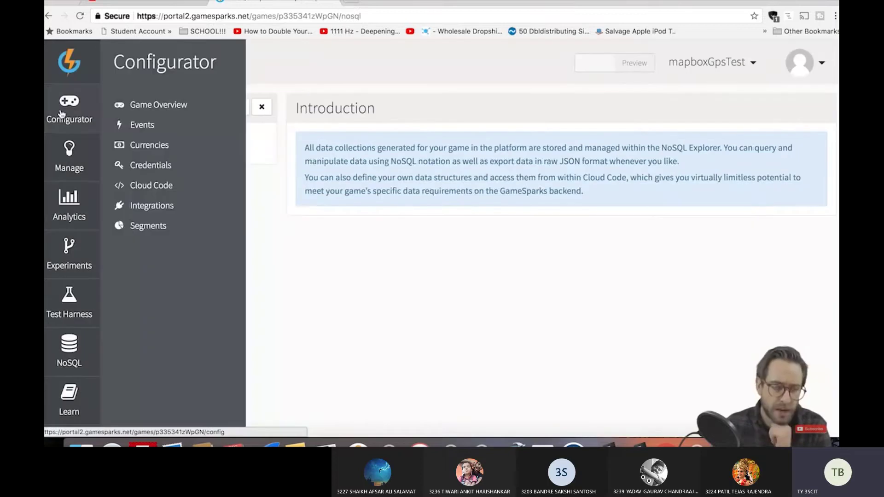
left_click(136, 125)
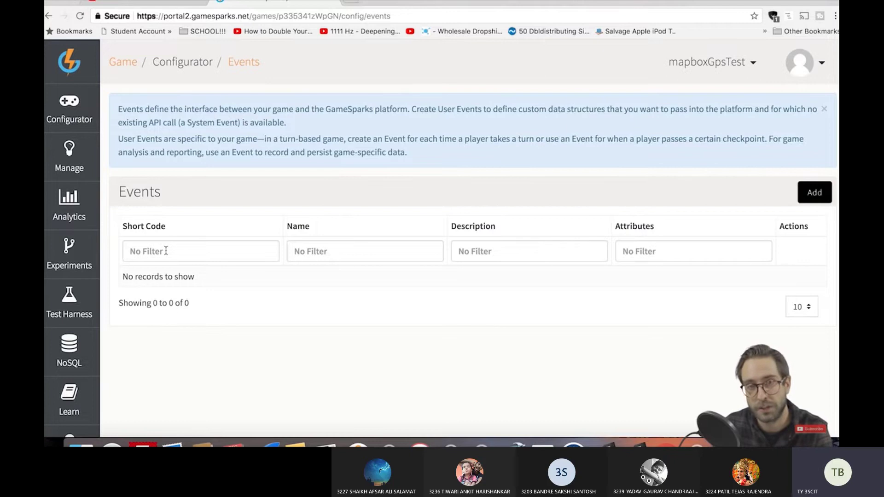
left_click(166, 250)
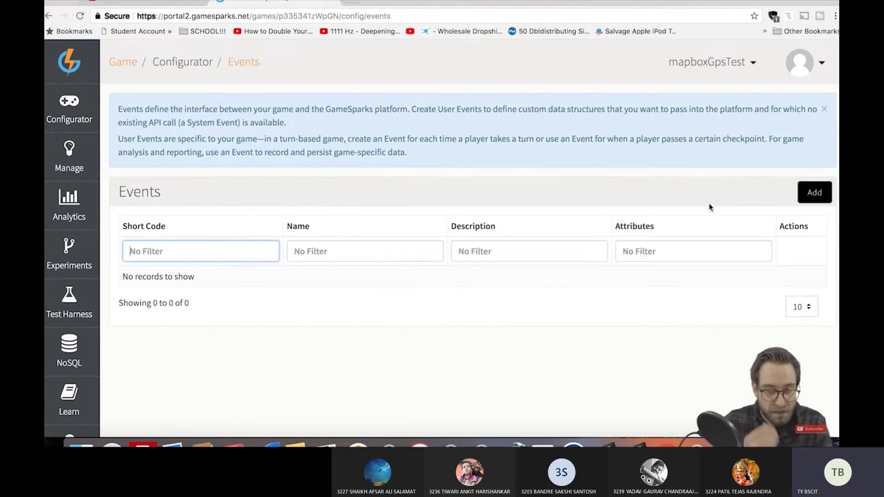
left_click(826, 197)
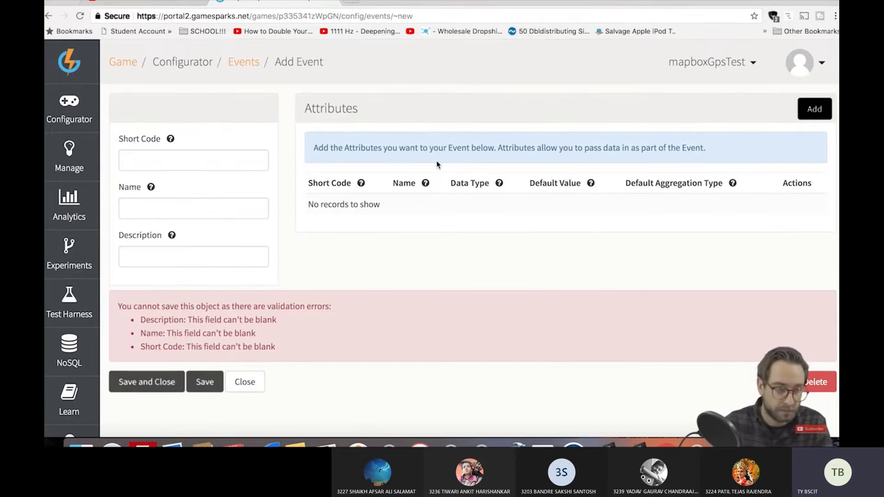
left_click(200, 159)
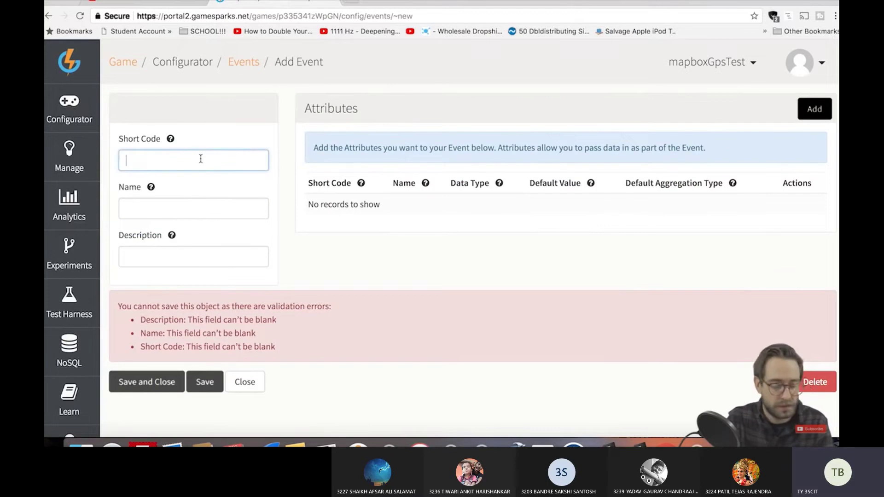
type("LOAD")
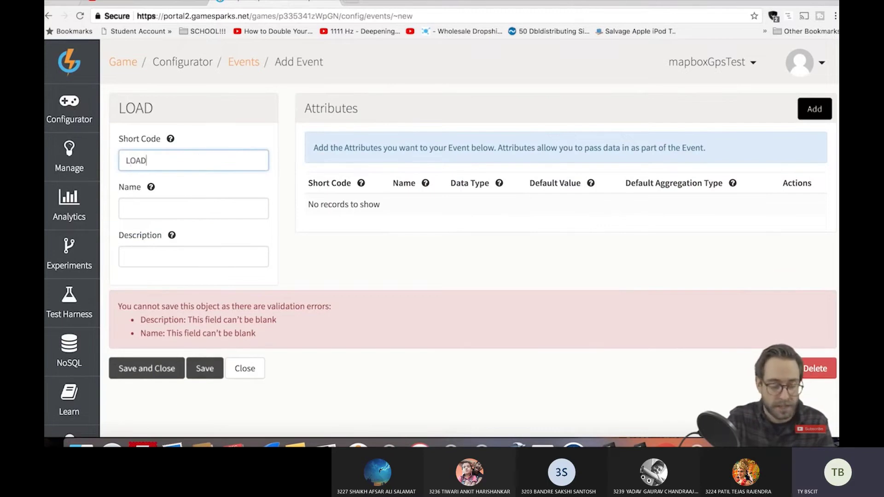
type("_MESSAGE")
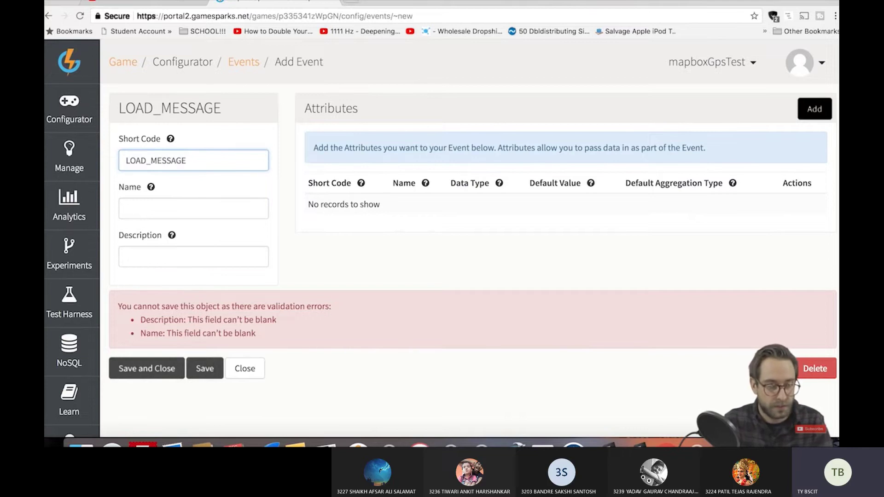
Step: Name the event "load message", describe it as "loads all ar messages", and save and close it
left_click(193, 209)
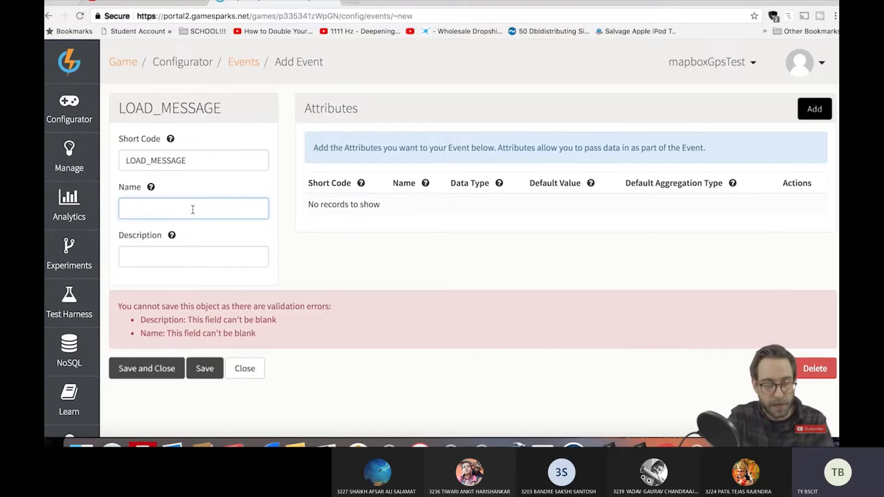
type("load message")
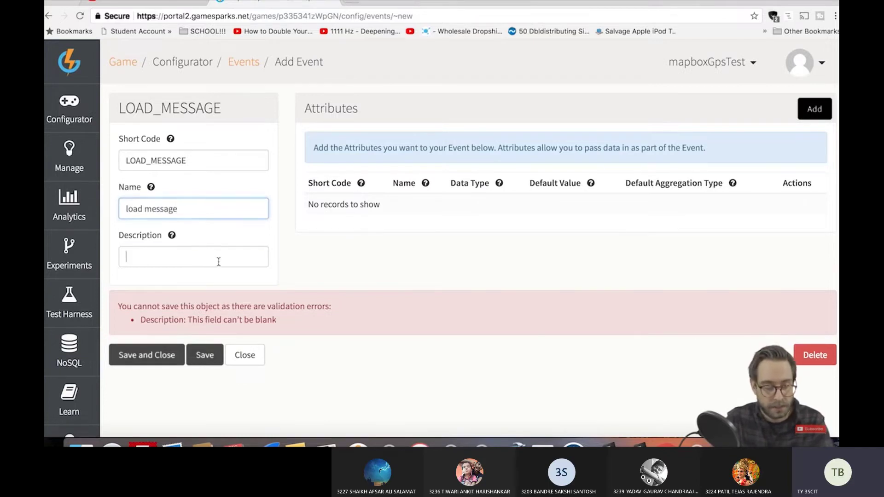
left_click(219, 262)
type("loads all ar")
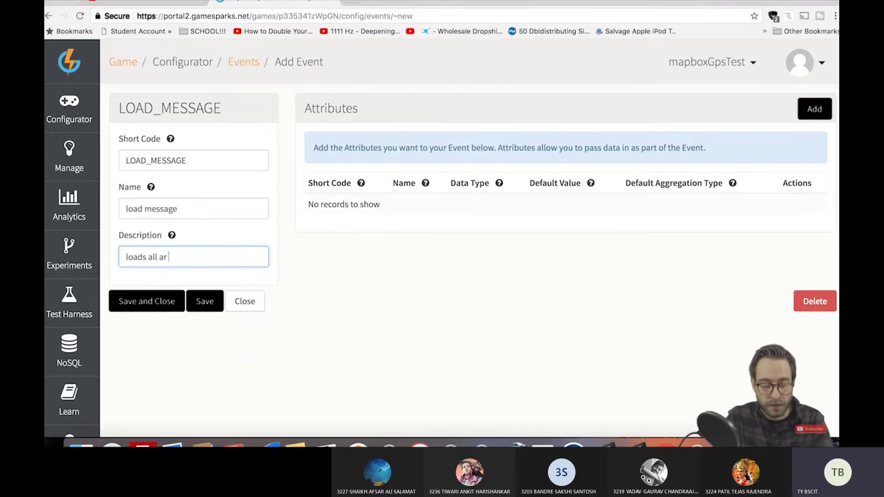
type(" messages")
left_click(202, 303)
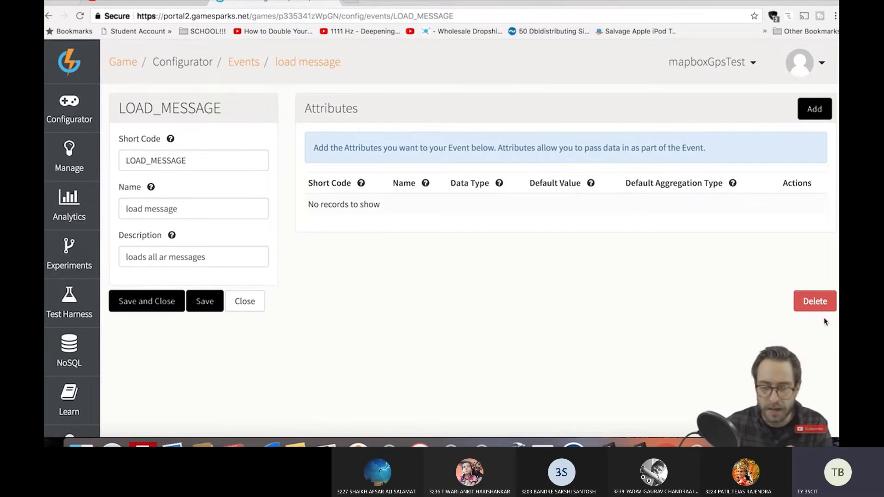
left_click(173, 303)
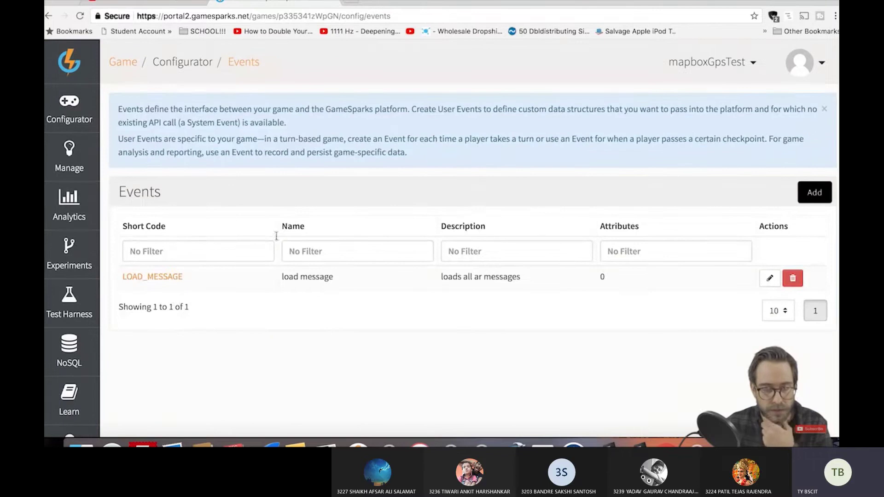
Step: Start another new event with the short code REMOVE_MESSAGES
left_click(813, 192)
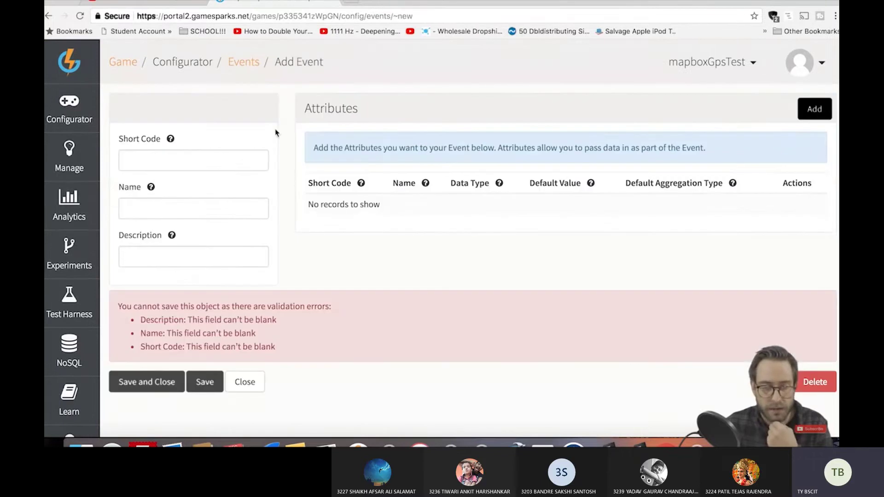
left_click(162, 156)
type("Remove")
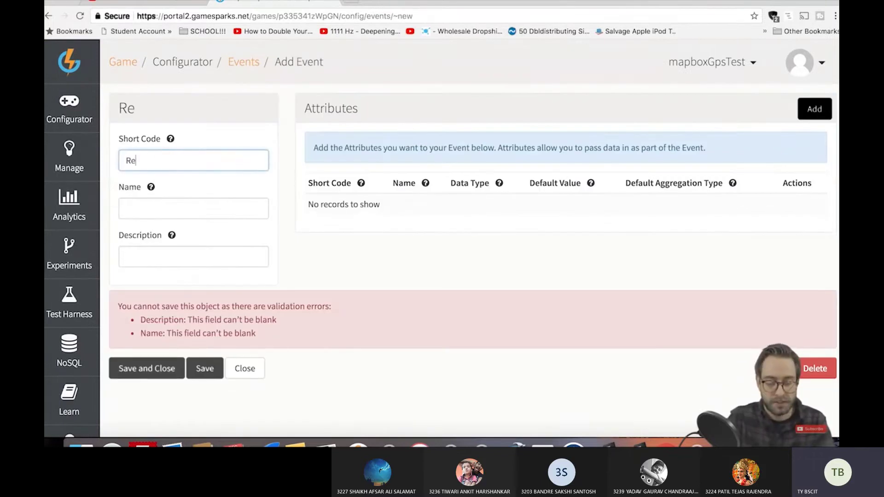
key("BackSpace")
key("BackSpace")
key("BackSpace")
key("BackSpace")
key("BackSpace")
key("BackSpace")
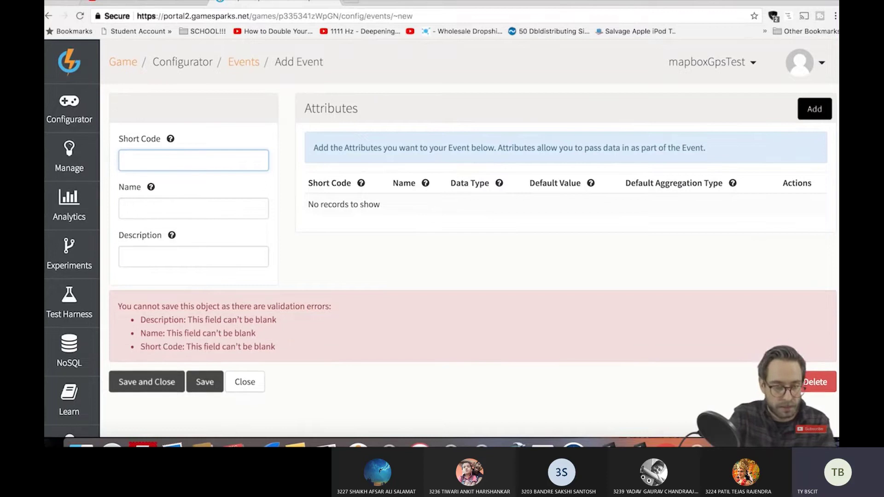
type("REMOVE")
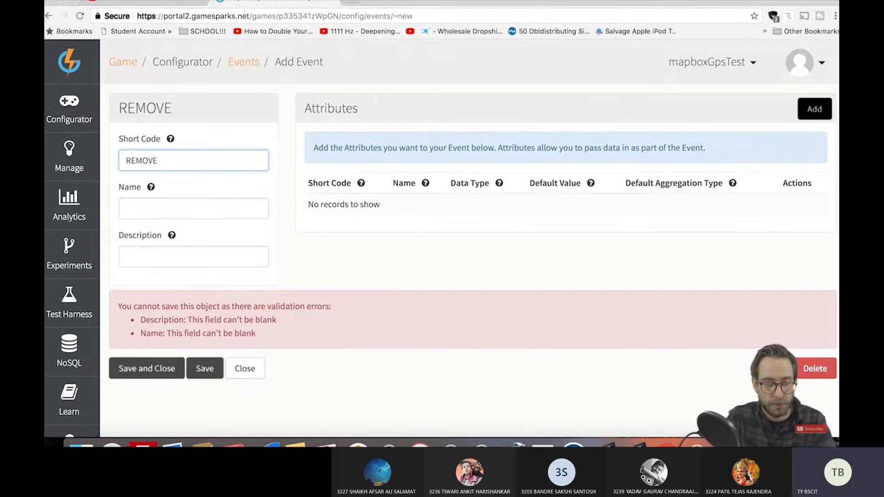
type("_ME")
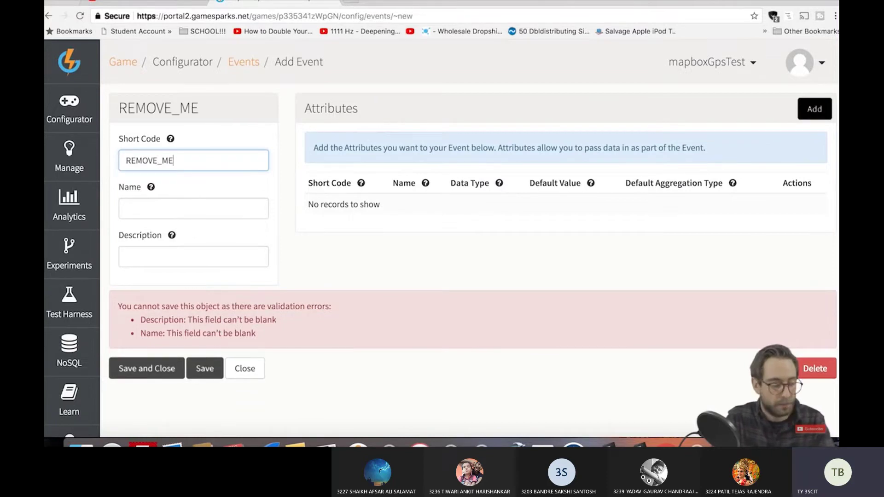
type("SSAGES")
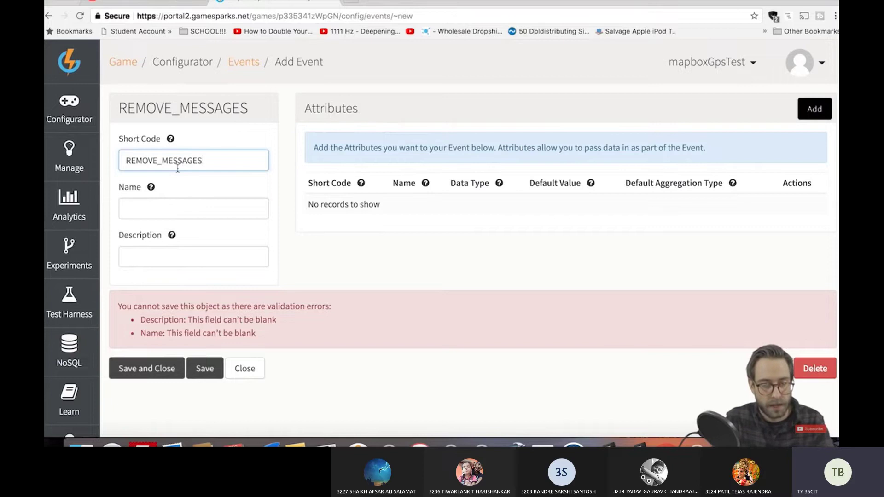
Step: Name the event "remove", describe it as "deletes all messages from collection", and save and close it
left_click(180, 214)
type("remove")
left_click(192, 254)
type("re")
key("BackSpace")
key("BackSpace")
type("deletes all messages from collections")
key("BackSpace")
key("BackSpace")
key("BackSpace")
key("BackSpace")
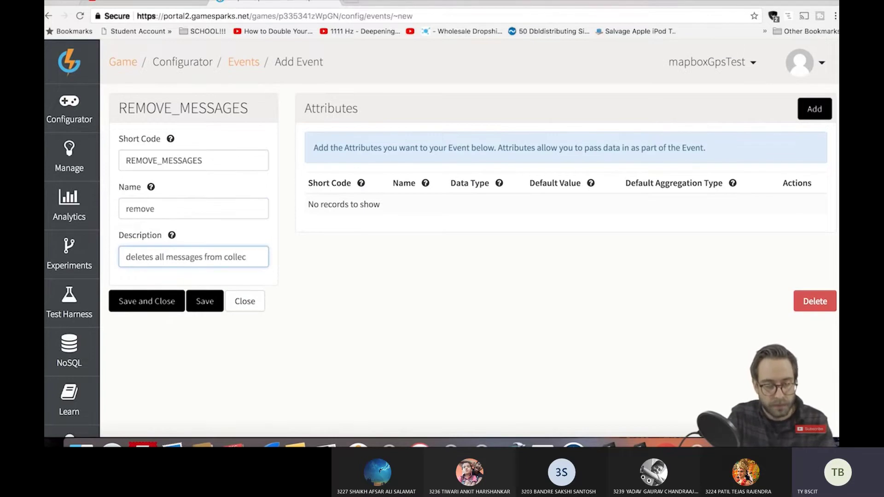
type("tion")
left_click(146, 299)
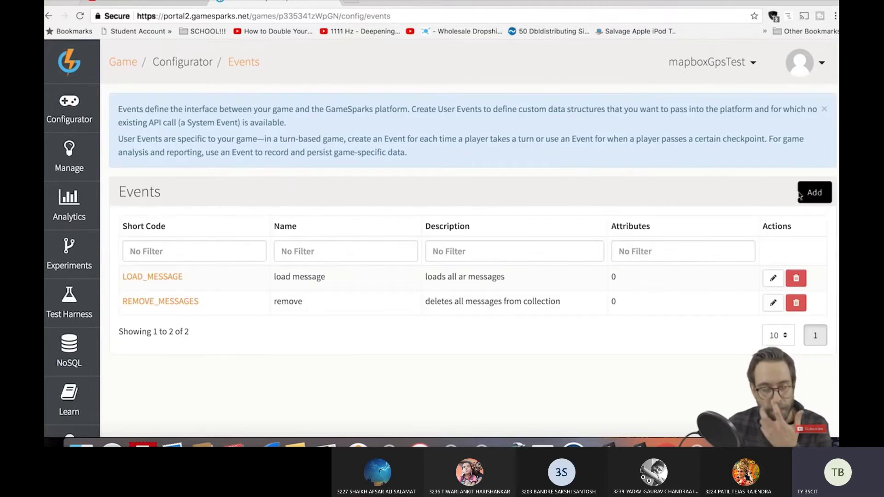
Step: Start a third event in the game's configuration and give it the short code SAVE_GEO_MESSAGE
left_click(815, 193)
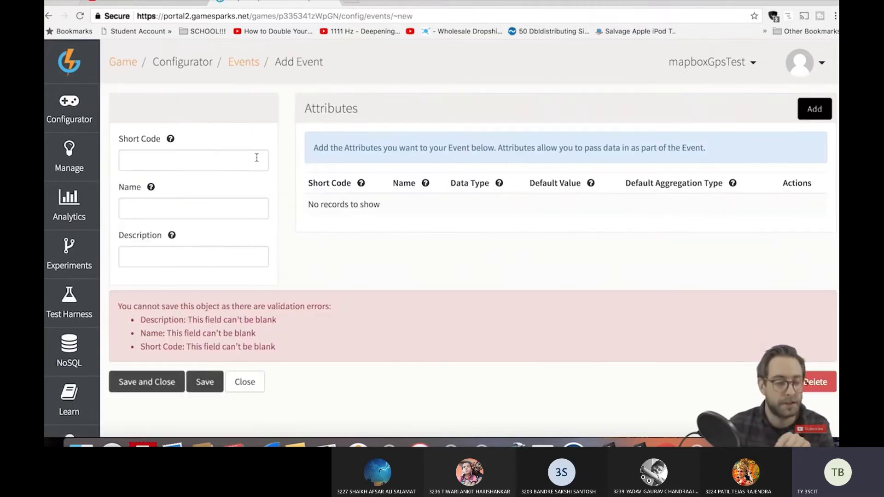
left_click(257, 157)
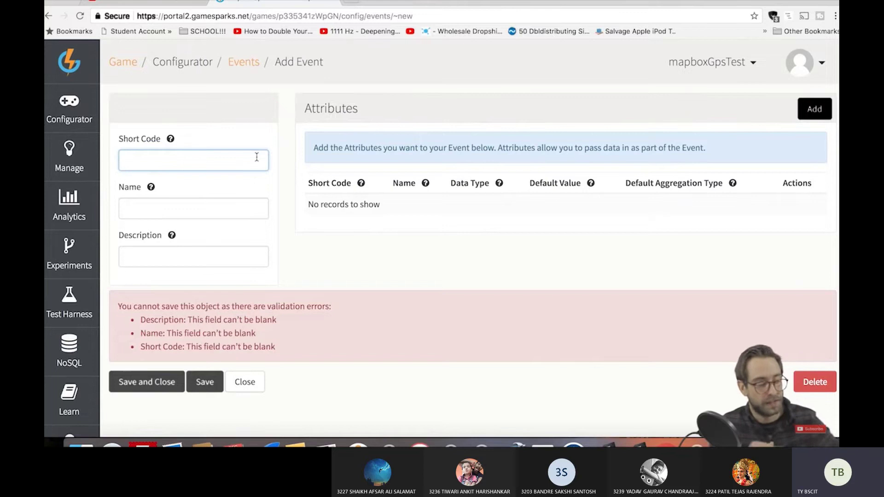
type("SAVE")
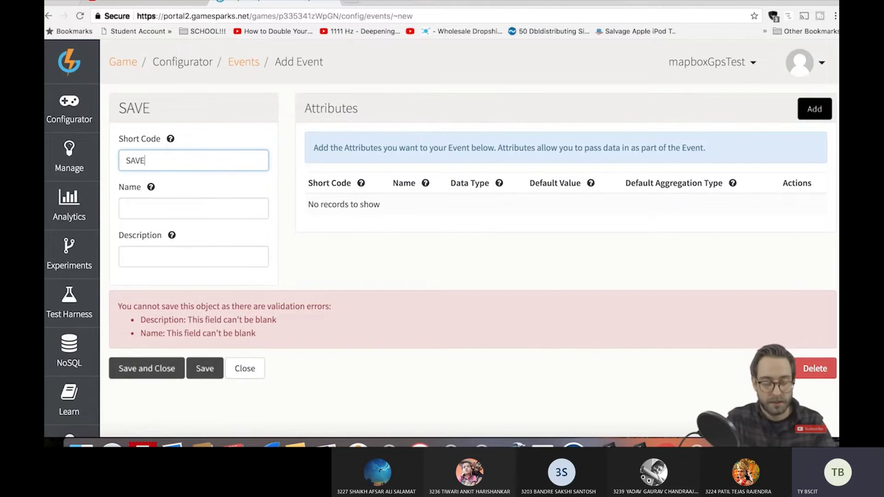
type("_GEO_")
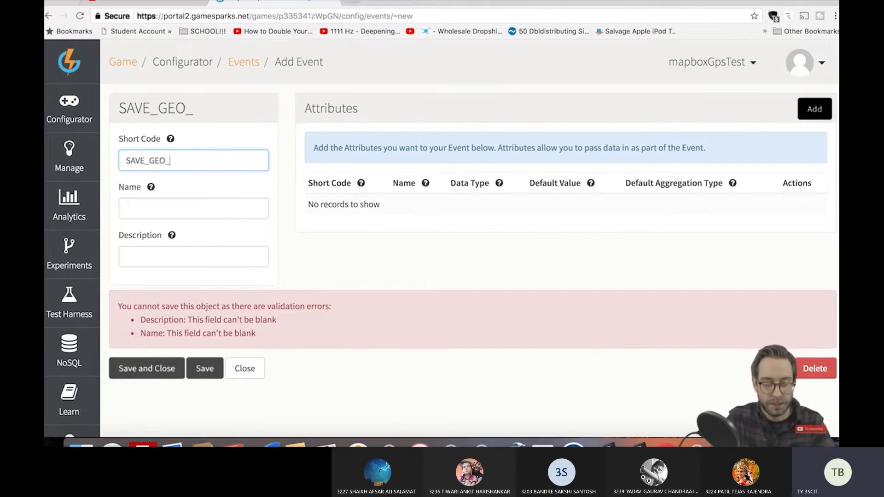
type("MESSAGE")
Step: Enter "saves geo message" as both the name and the description of the SAVE_GEO_MESSAGE event
left_click(219, 200)
type("saves ge")
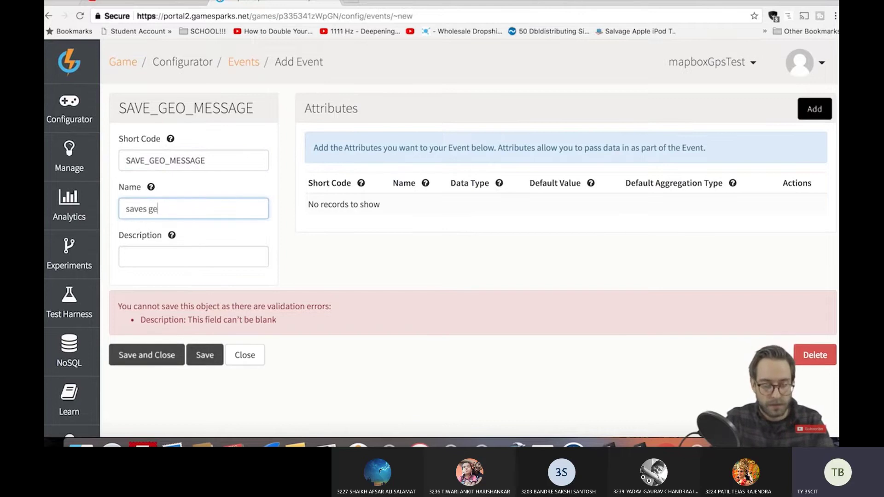
type("o message")
left_click(211, 253)
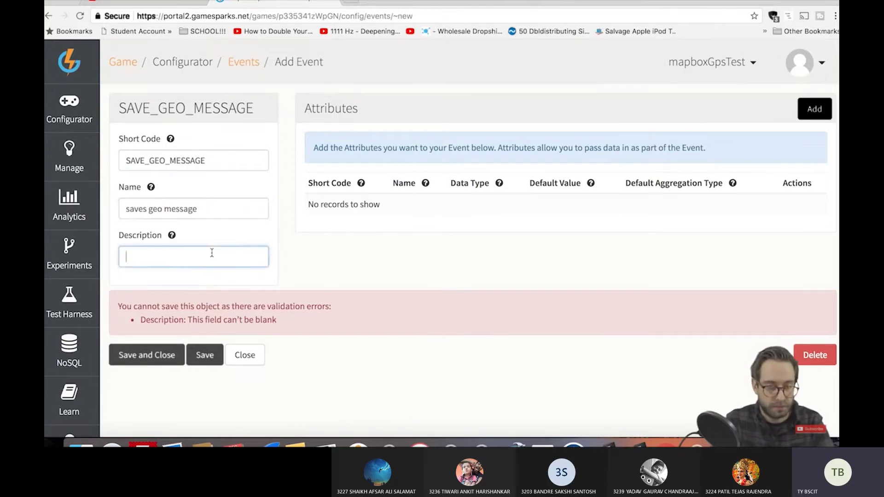
type("saves geo message")
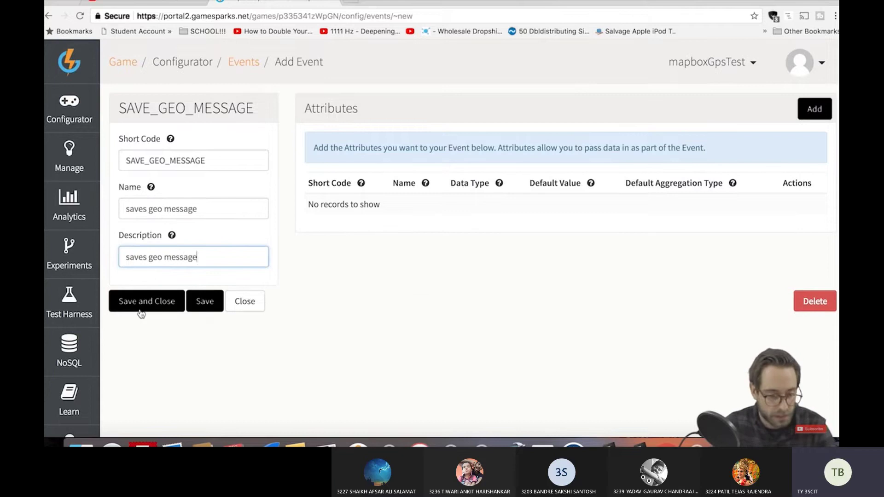
Step: Add a String attribute with short code LAT, name "lattitude", default value 0 and aggregation type Used In Script
left_click(815, 115)
left_click(350, 213)
type("sa")
key("BackSpace")
key("BackSpace")
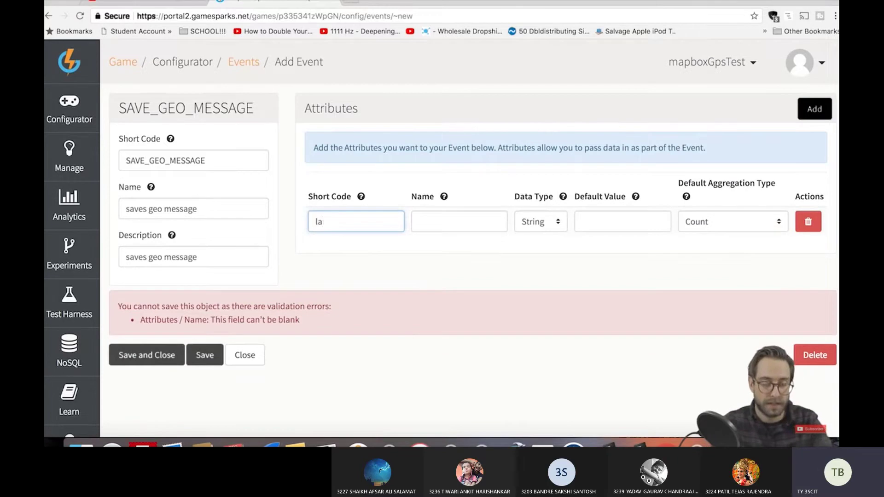
type("LAT")
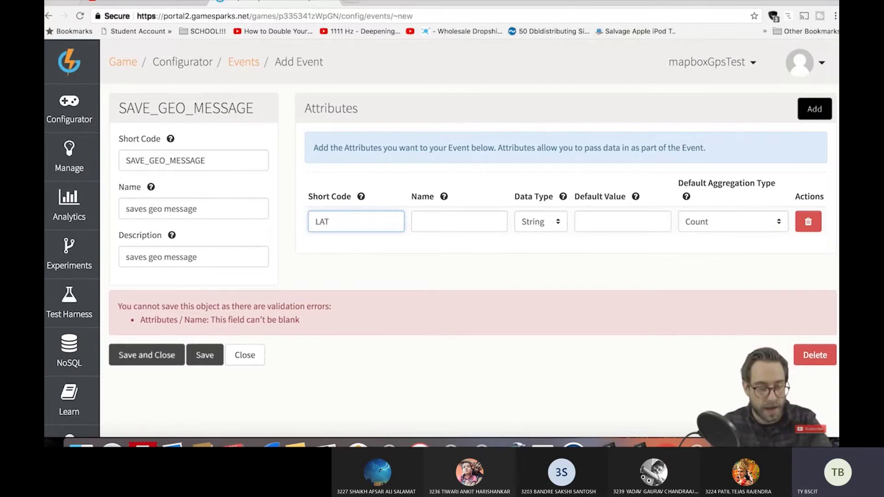
left_click(451, 225)
type("lattitude")
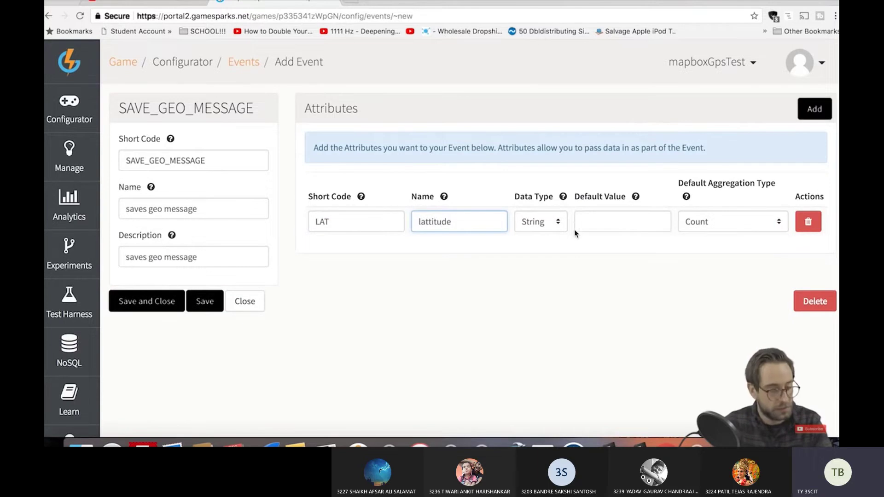
left_click(612, 219)
type("0")
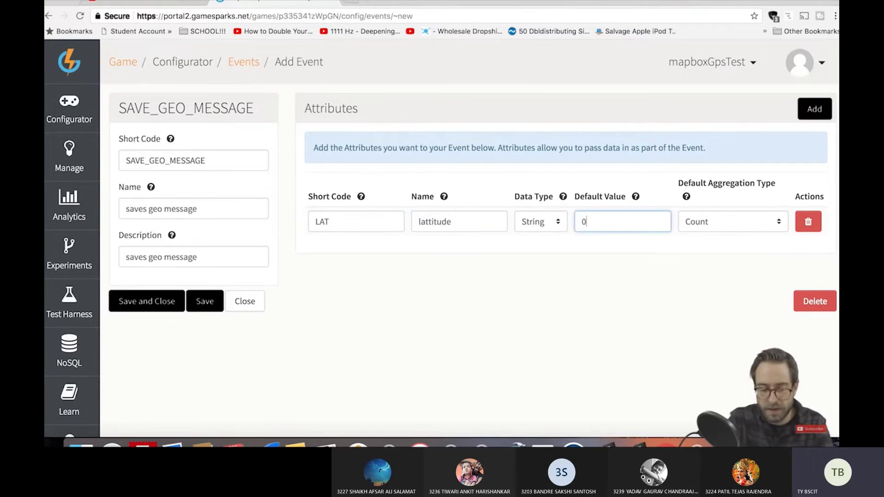
left_click(744, 220)
left_click(727, 246)
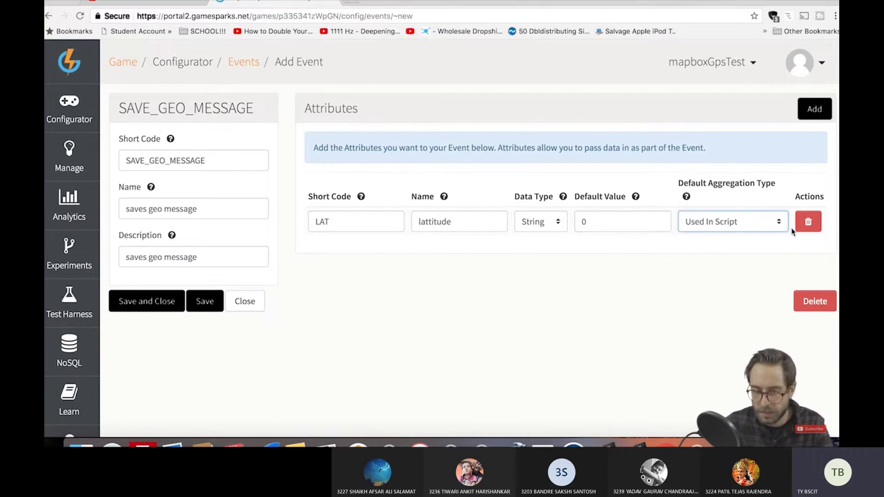
Step: Add a second String attribute with short code LON, name "longitude", default value 0 and aggregation type Used In Script
left_click(815, 109)
left_click(347, 256)
type("LON")
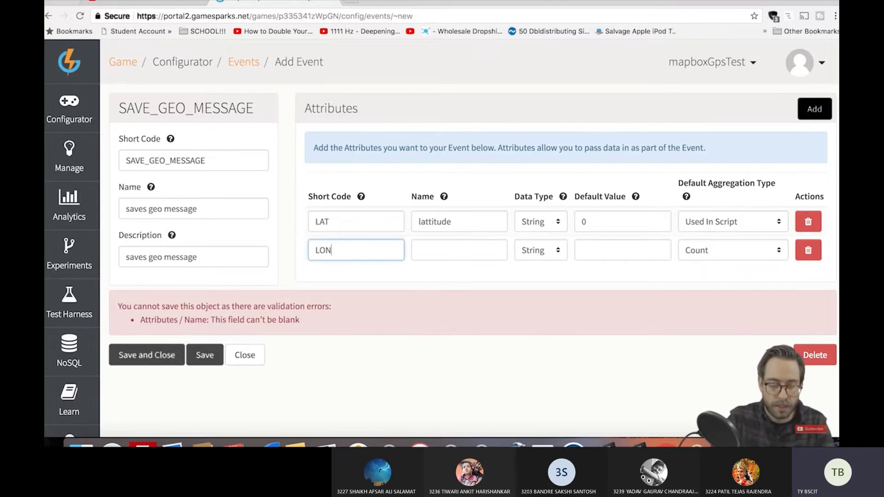
left_click(445, 258)
type("long")
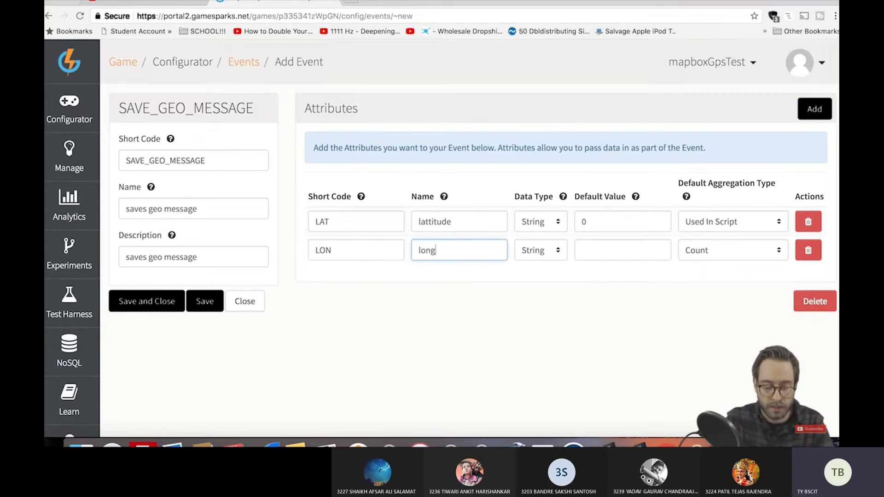
type("itude")
left_click(598, 251)
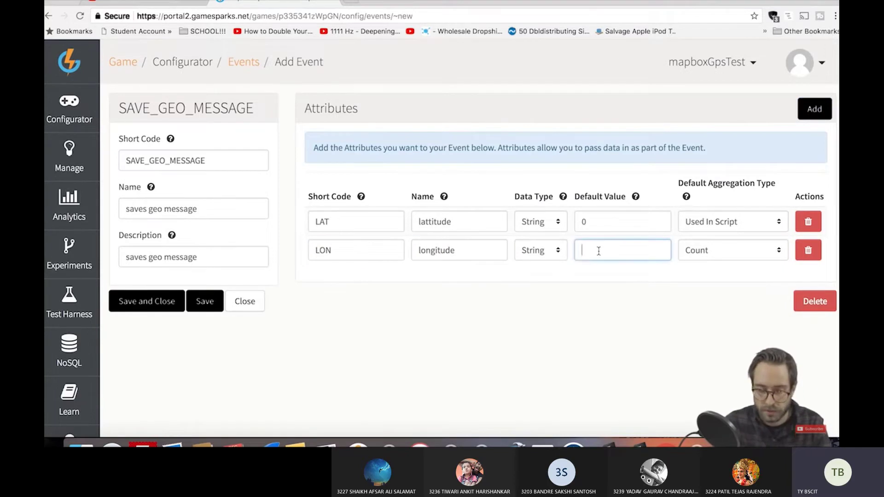
left_click(728, 259)
left_click(716, 275)
Step: Add a String attribute TEXT named "message" with default "none" and aggregation type Used In Script, and save and close the event
left_click(814, 109)
left_click(351, 278)
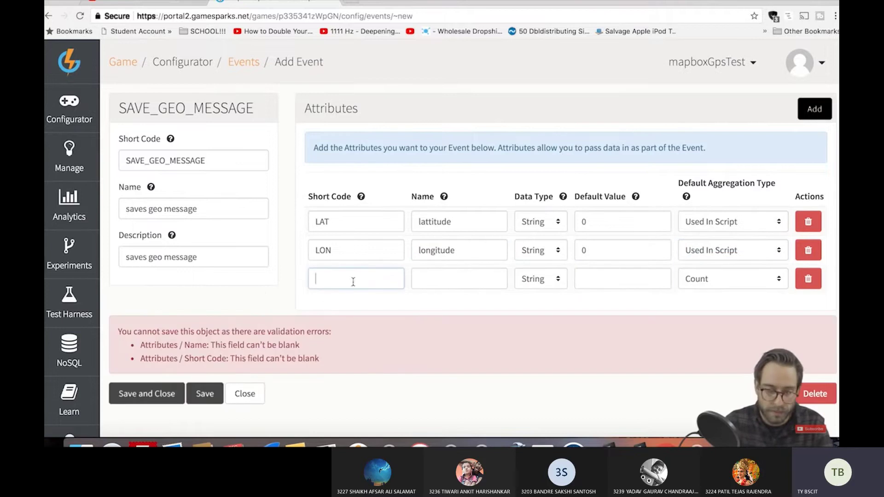
type("TEXT")
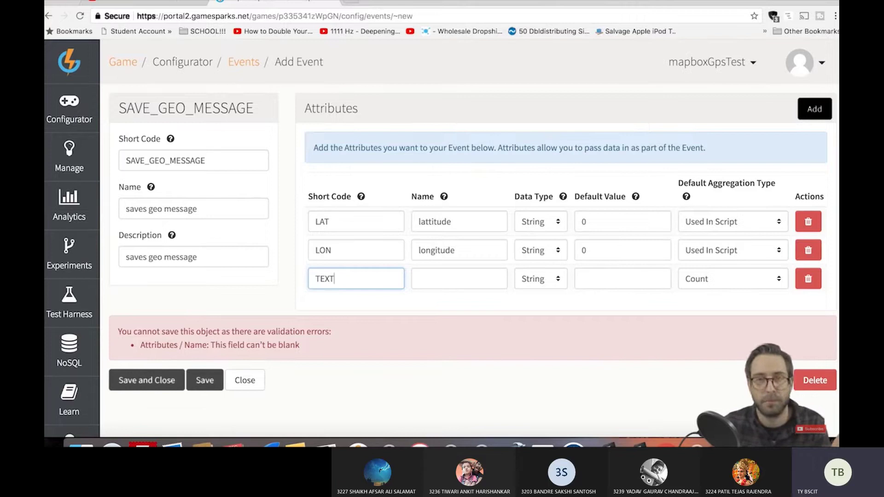
left_click(455, 278)
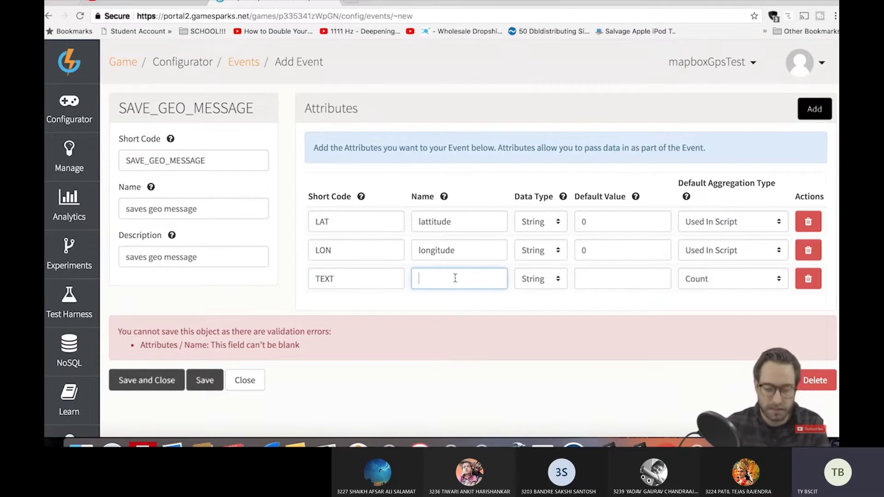
type("message")
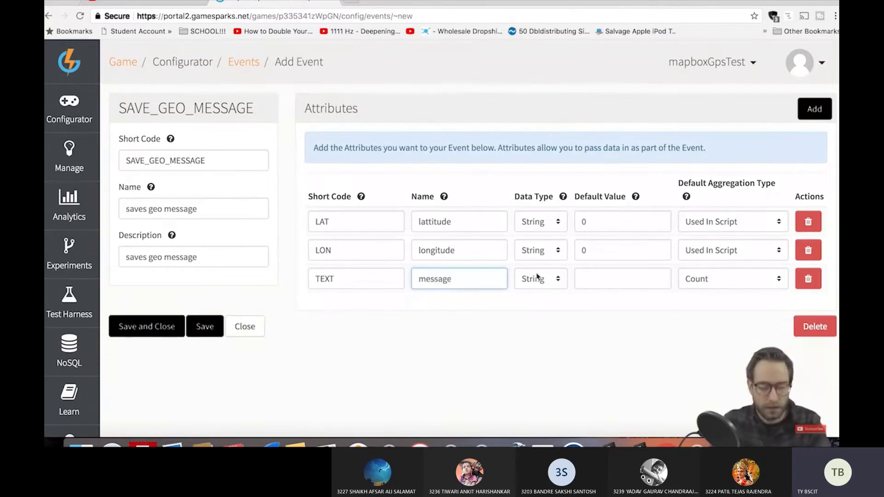
left_click(596, 277)
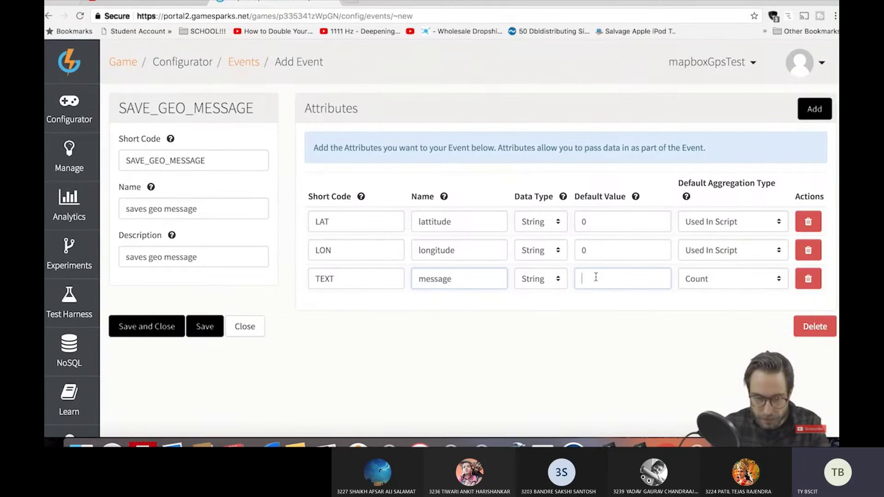
type("none")
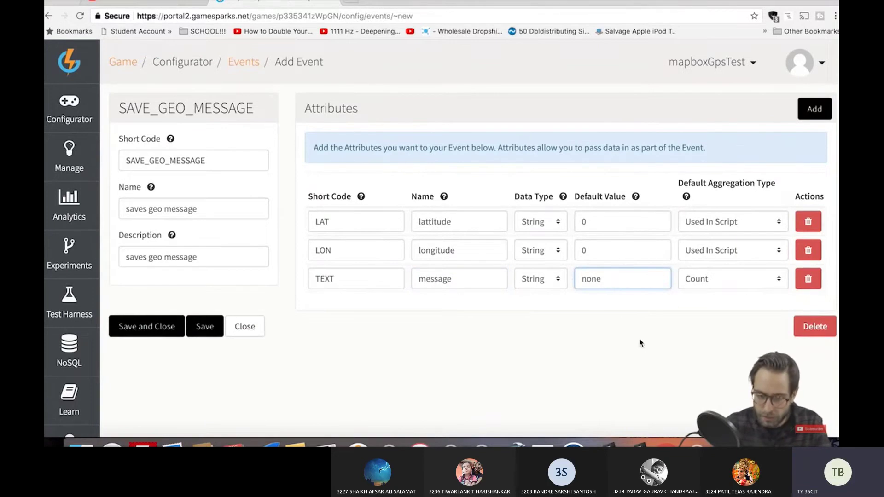
left_click(732, 281)
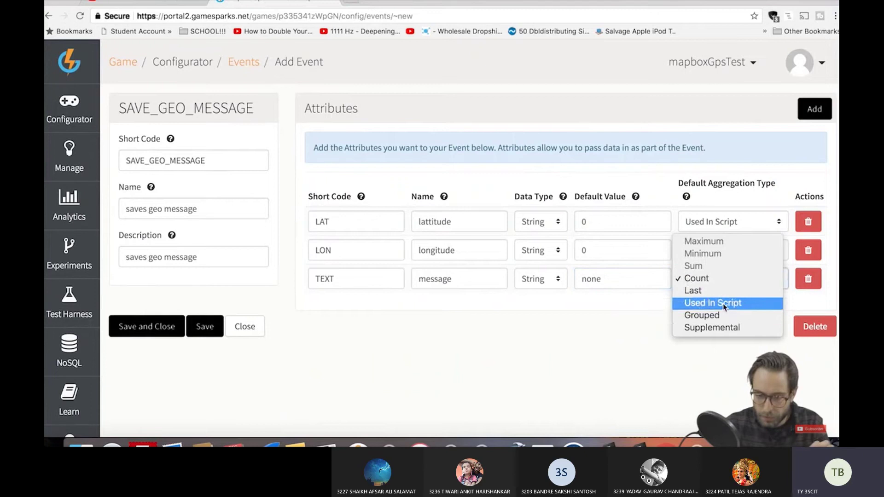
left_click(723, 303)
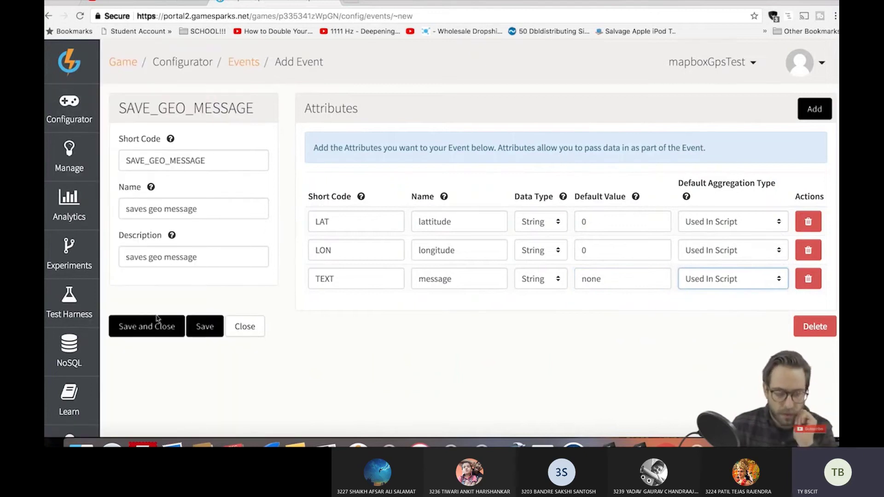
left_click(153, 325)
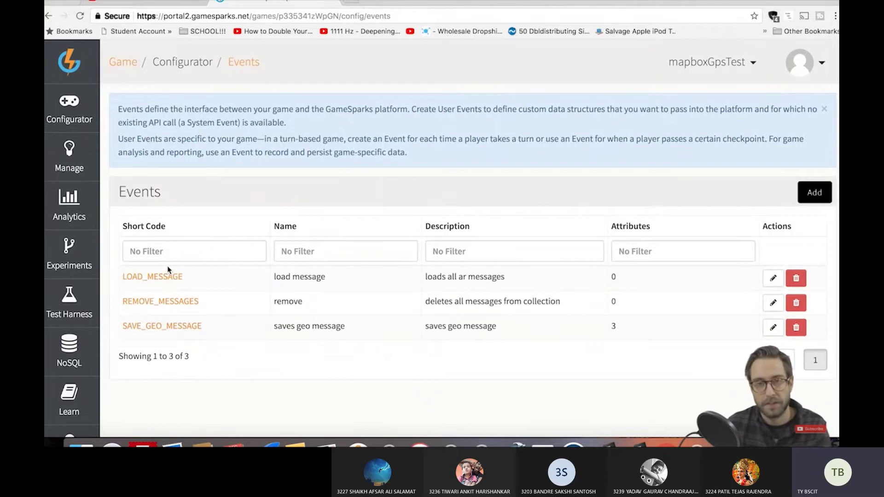
Step: Open the LOAD_MESSAGE event script in the game's Cloud Code
mouse_move(71, 105)
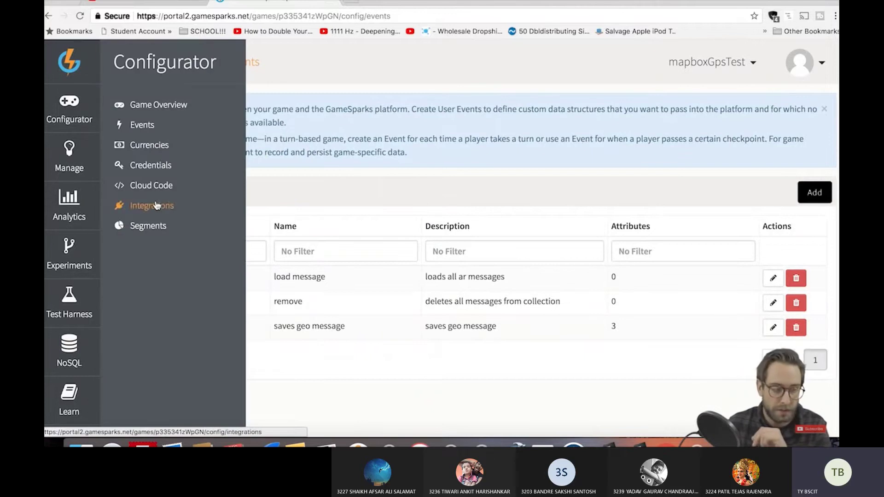
left_click(153, 185)
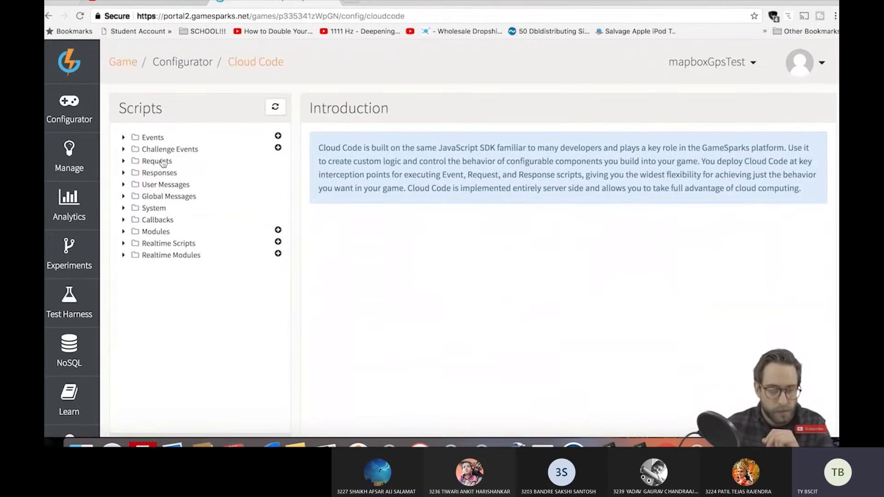
left_click(158, 139)
left_click(170, 151)
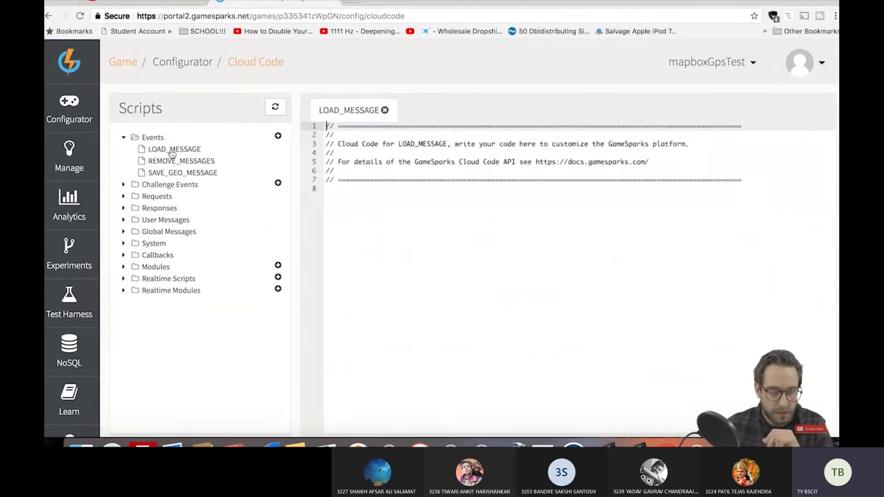
Step: Switch to Unity and open the CloudCode text file from the project's Assets folder
left_click(603, 444)
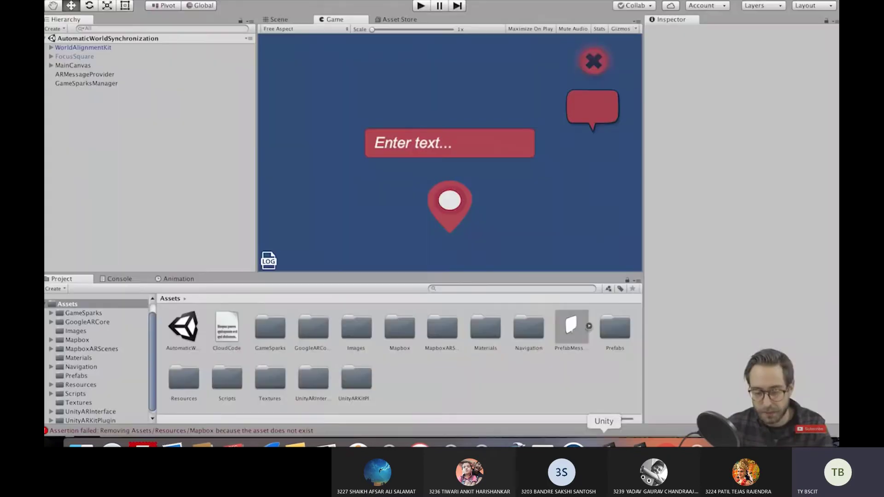
left_click(224, 328)
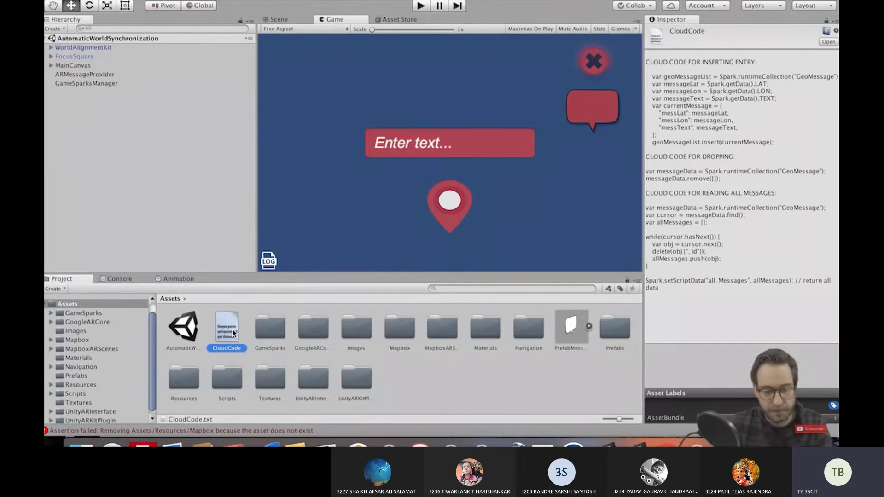
double_click(233, 333)
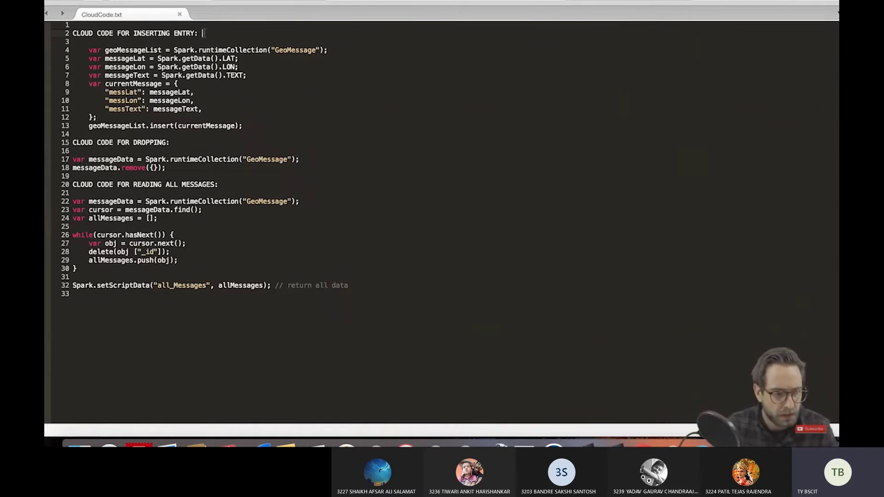
Step: Copy the code block for reading all messages from CloudCode.txt, from the messageData declaration through the Spark.setScriptData line
left_click_drag(248, 124, 56, 51)
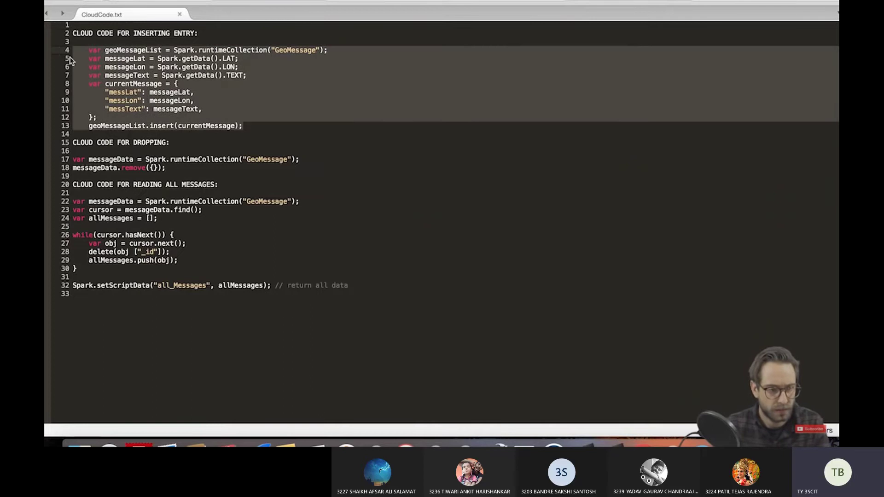
left_click(221, 183)
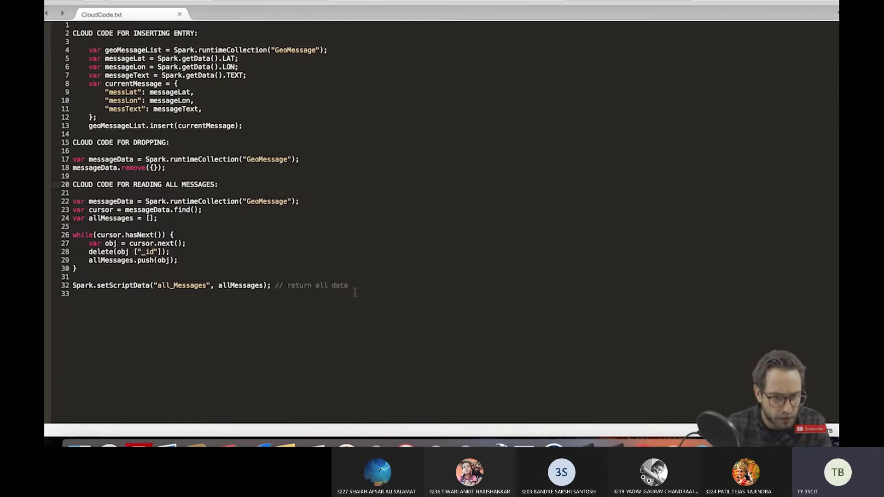
left_click_drag(355, 287, 55, 198)
key("super+c")
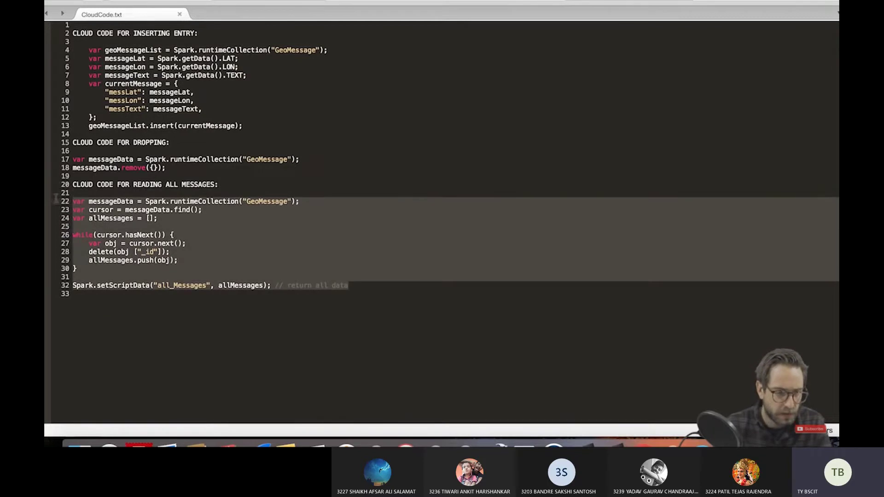
Step: Switch back to Chrome and replace the placeholder comments in the LOAD_MESSAGE script with the copied code
left_click(647, 443)
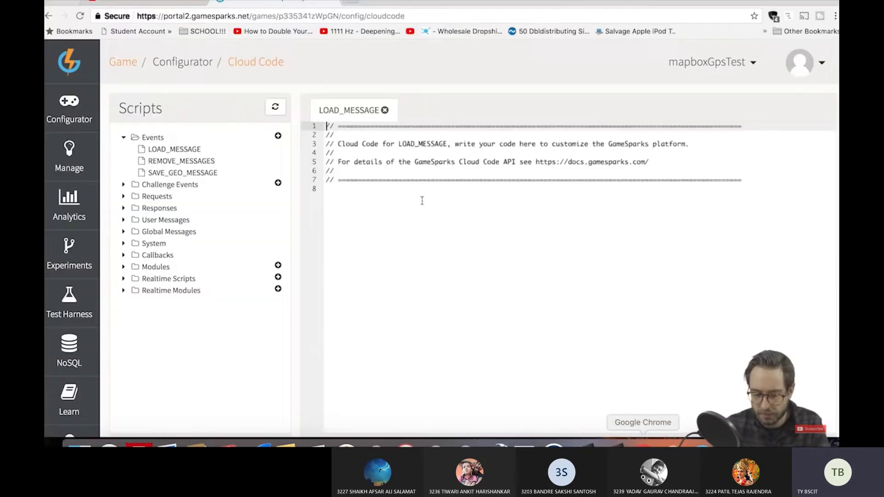
left_click_drag(365, 191, 289, 114)
key("super+v")
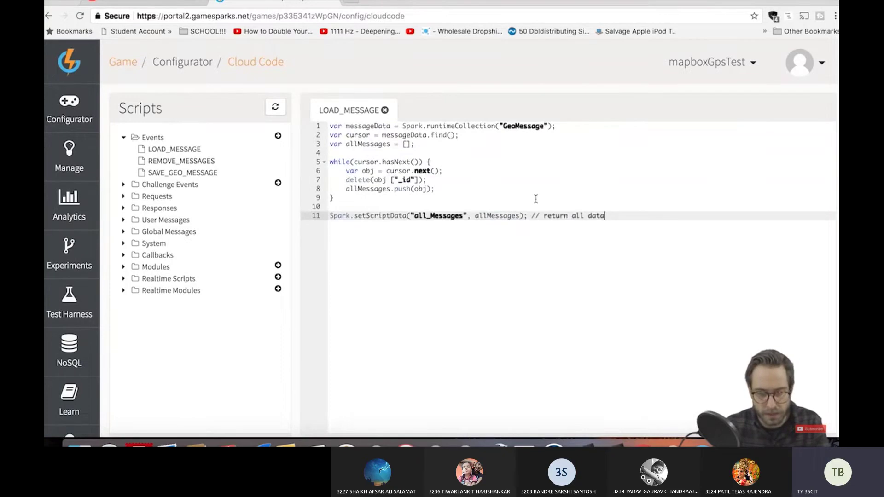
left_click_drag(567, 126, 320, 125)
left_click_drag(354, 206, 295, 166)
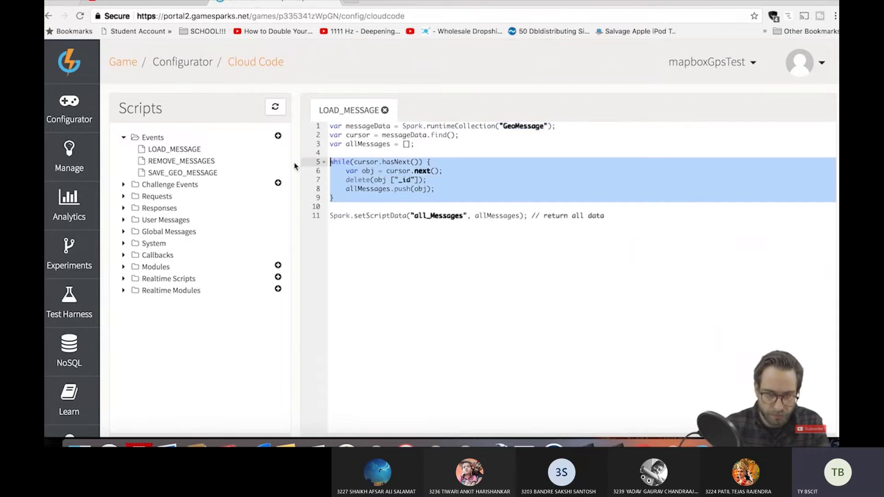
left_click(637, 215)
left_click(424, 143)
left_click_drag(424, 144, 278, 146)
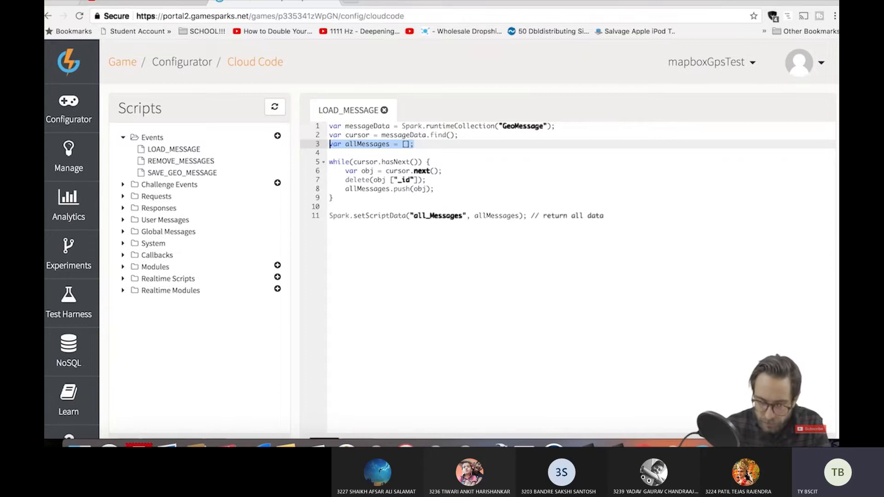
Step: Save the LOAD_MESSAGE script and open the REMOVE_MESSAGES event script
scroll(442, 240, "down", 2)
left_click(328, 412)
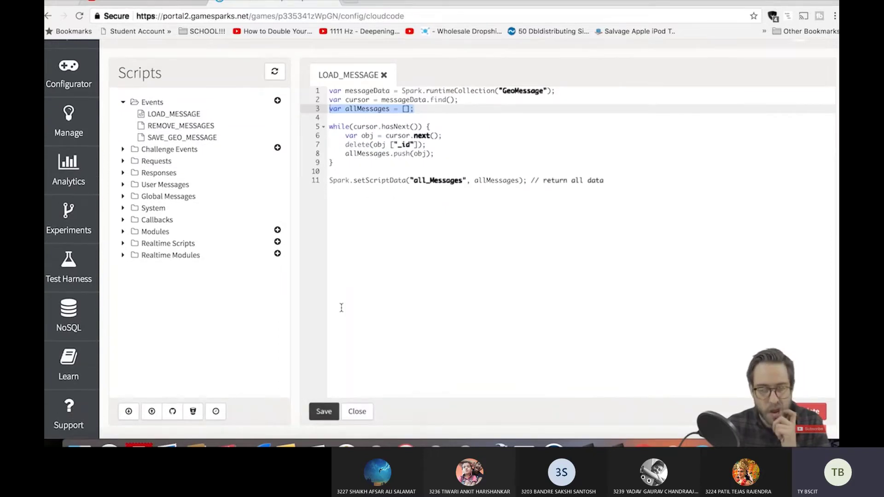
scroll(341, 306, "up", 2)
left_click(187, 162)
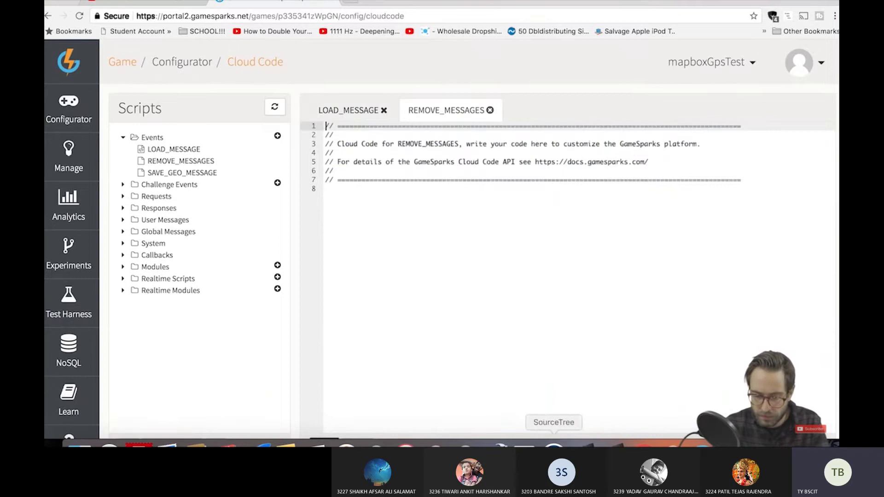
Step: Switch to the text editor and copy the two-line code block for dropping messages from CloudCode.txt
left_click(695, 443)
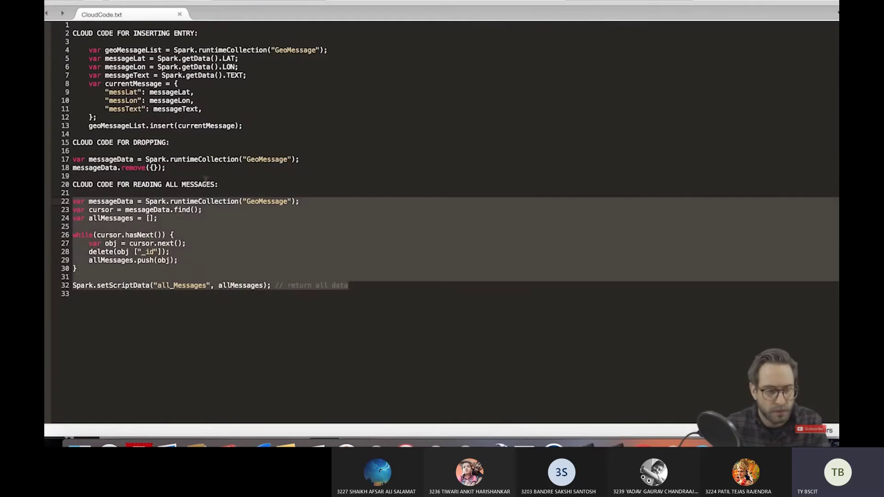
left_click(228, 174)
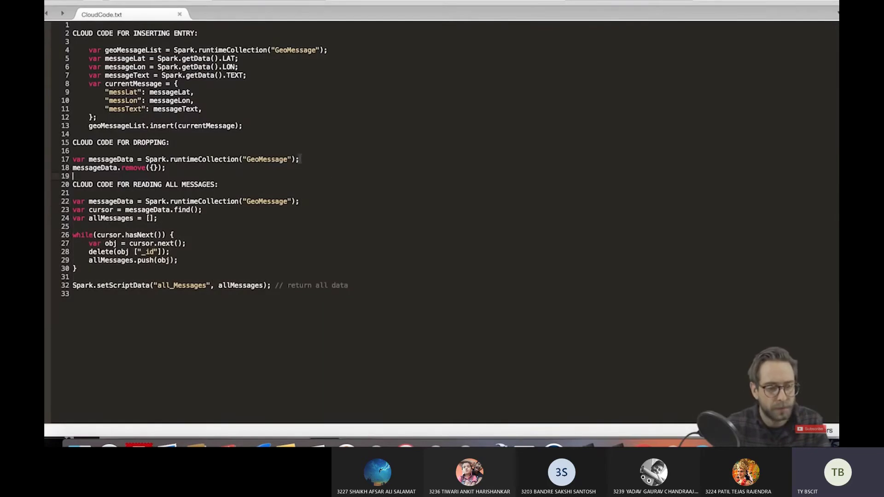
triple_click(167, 159)
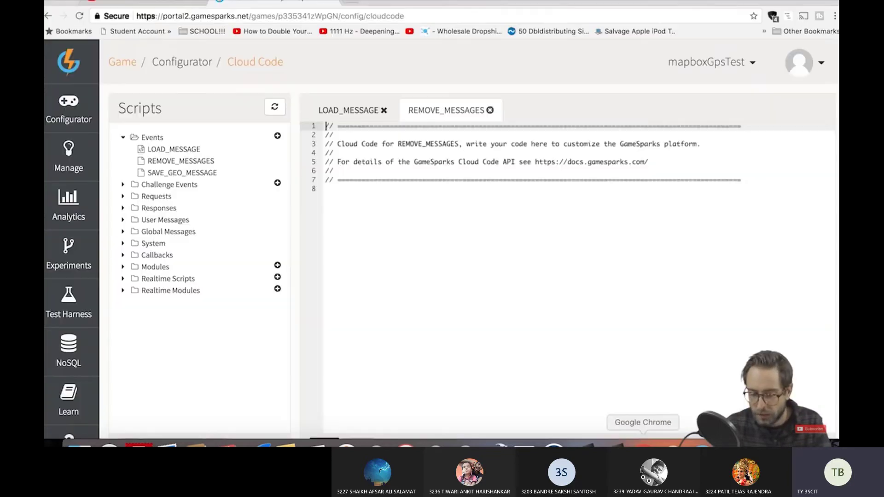
Step: Switch back to Chrome, replace the placeholder comments in the REMOVE_MESSAGES script with the copied code, and save the script
left_click(641, 443)
key("super+a")
type("var messageData = Spark.runtimeCollection(\"GeoMessage\"); messageData.remove({});")
scroll(474, 261, "down", 2)
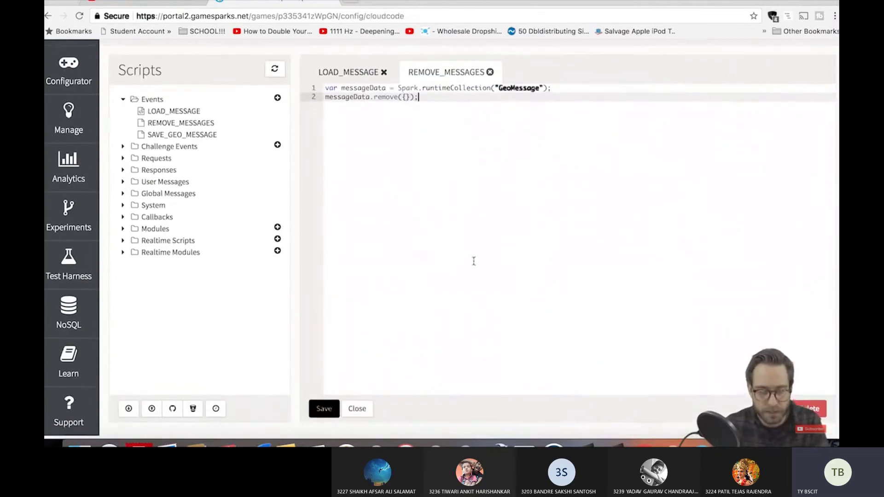
left_click(333, 414)
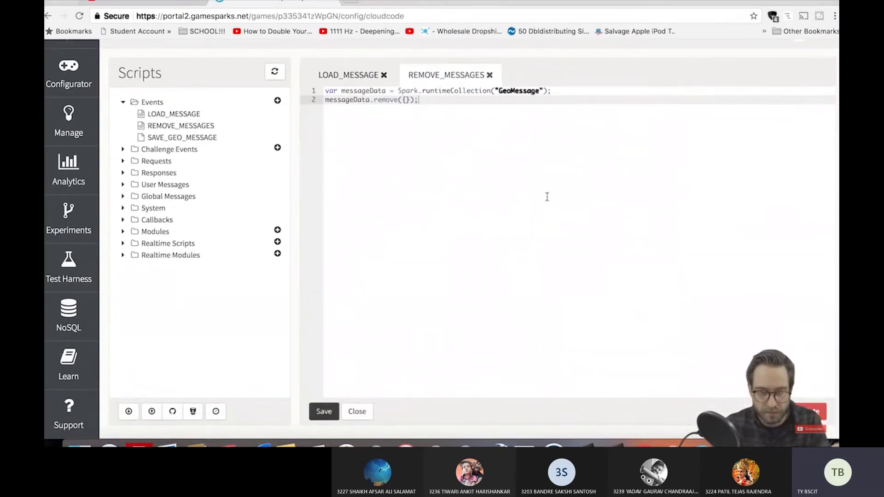